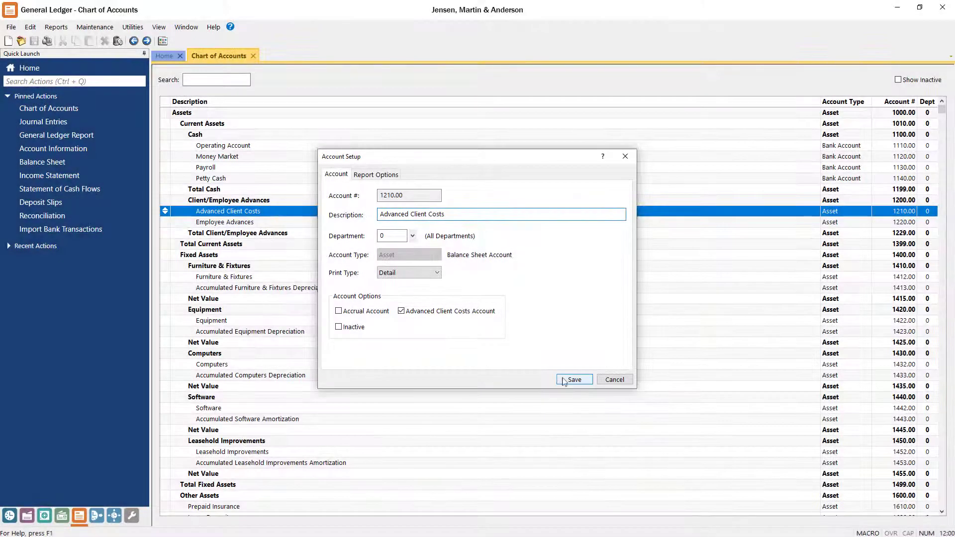
# Save account 1210.00 as an Advanced Client Costs account, then move to Tabs3 Billing.
pyautogui.click(565, 381)
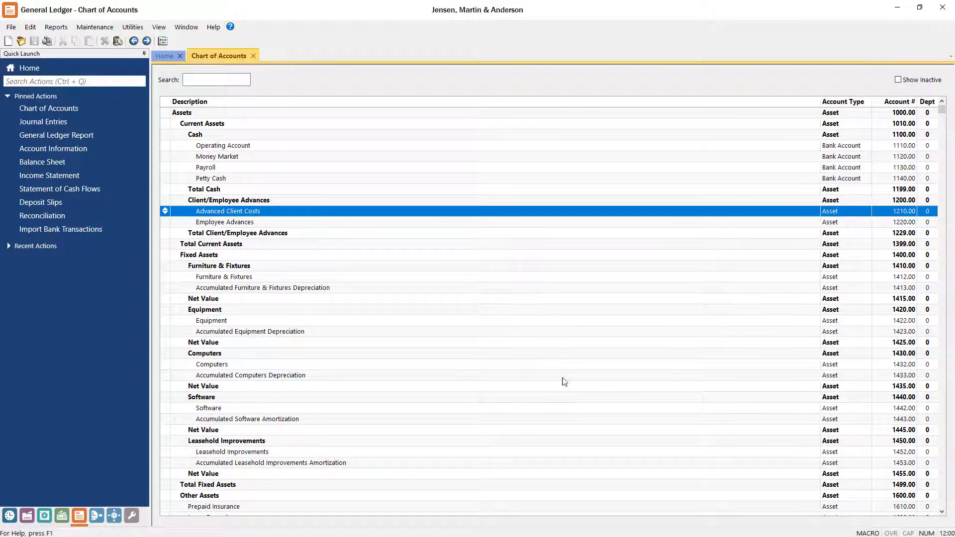
pyautogui.click(10, 516)
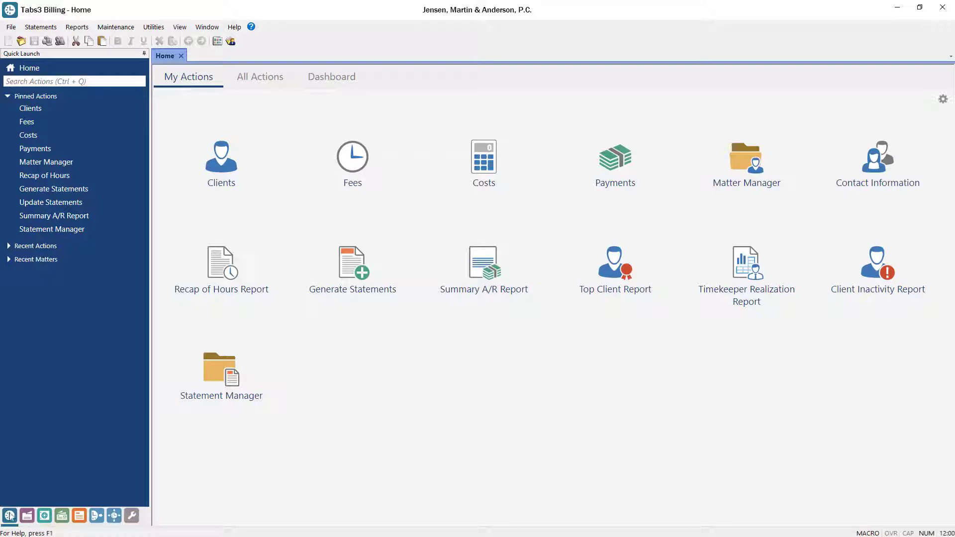
# Find GLS Integration Setup via Quick Launch and bring up its payment integration settings.
pyautogui.click(123, 81)
pyautogui.write('GLS Integration Setup')
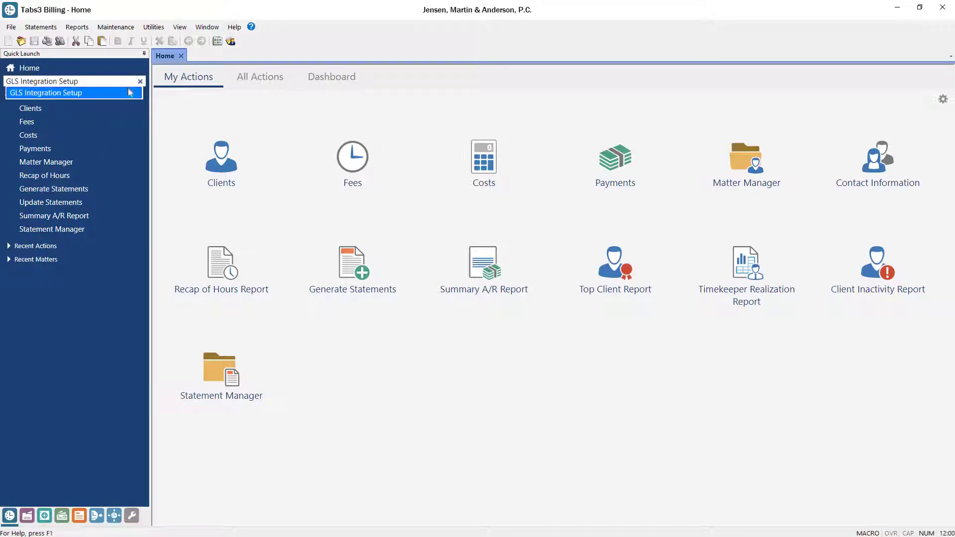
pyautogui.click(127, 93)
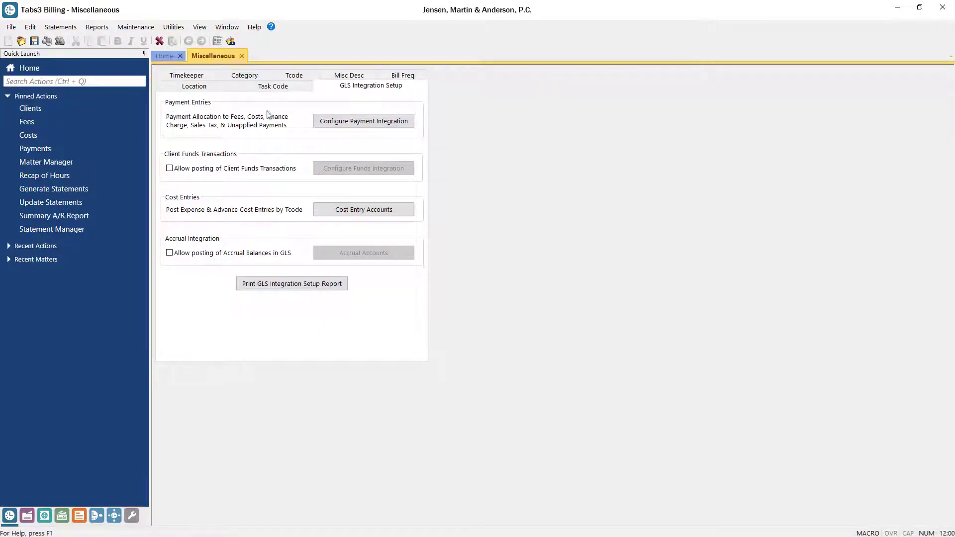
pyautogui.click(317, 123)
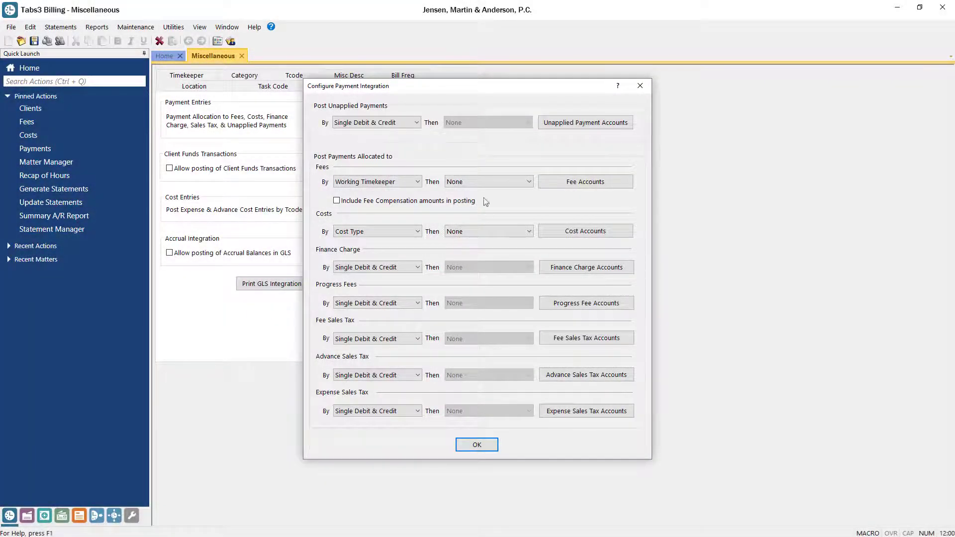
# Set the All Other Advances (AOA) cost credit account to 1210.00, confirm, and switch to Accounts Payable.
pyautogui.click(551, 232)
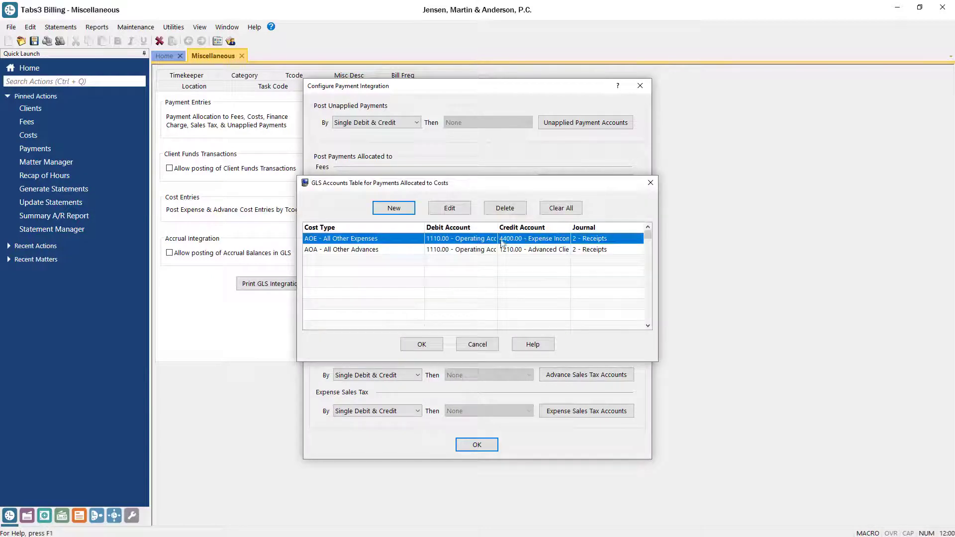
pyautogui.click(480, 250)
pyautogui.doubleClick(480, 250)
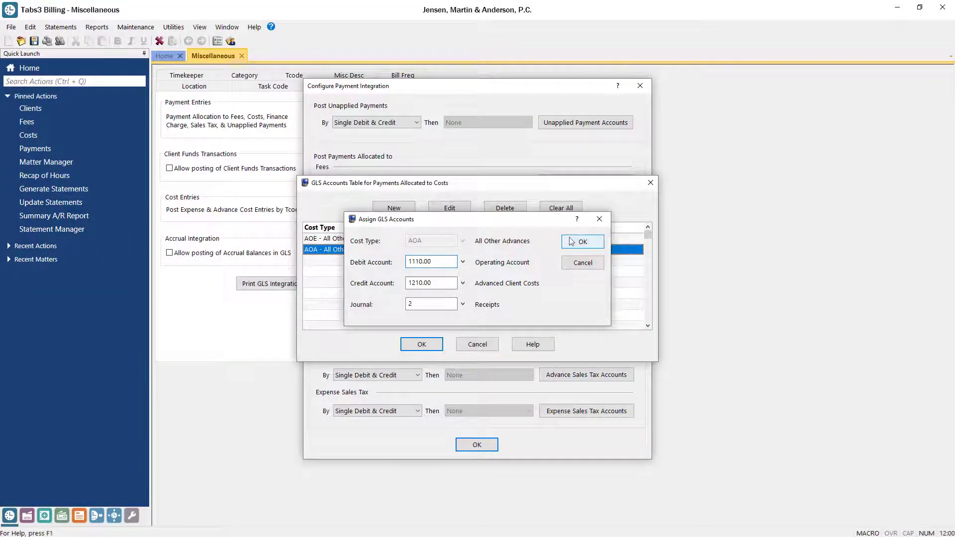
pyautogui.click(566, 243)
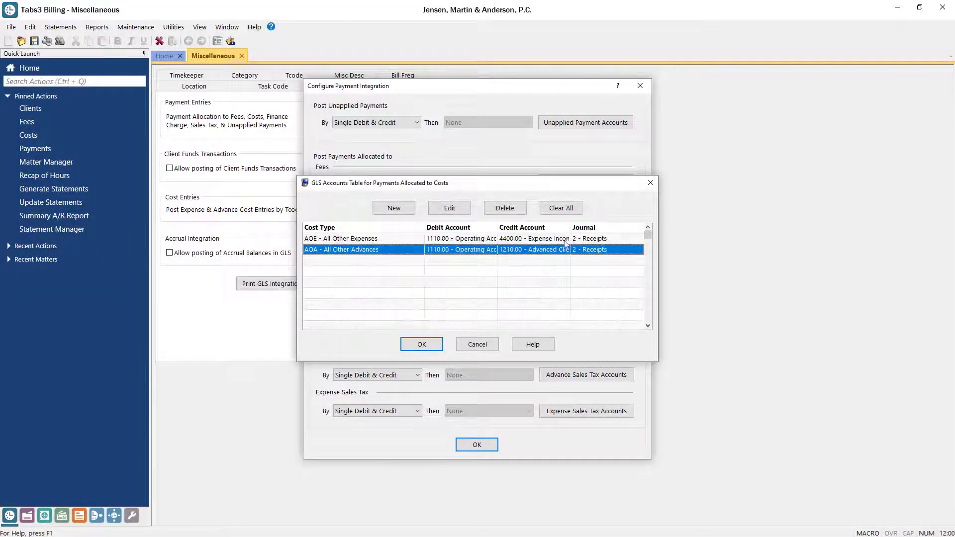
pyautogui.click(422, 344)
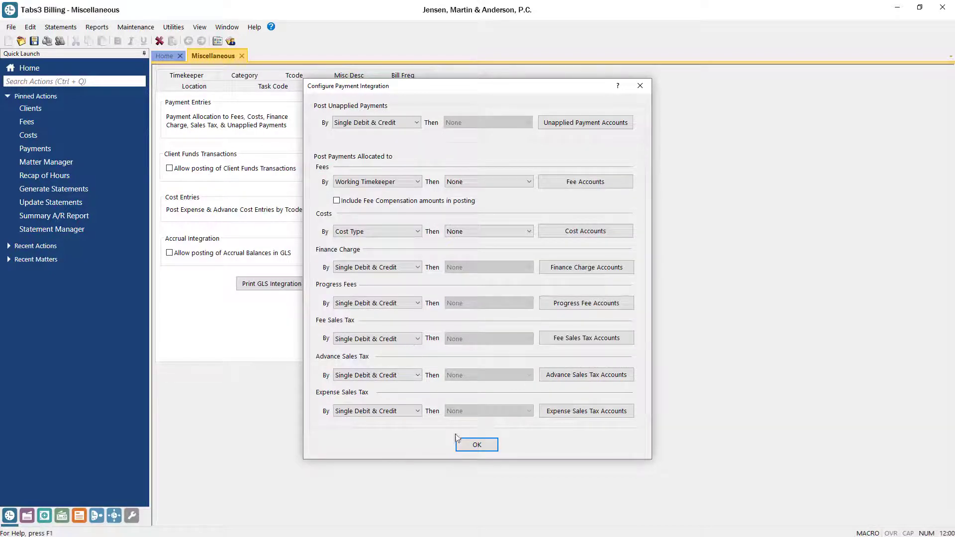
pyautogui.click(458, 441)
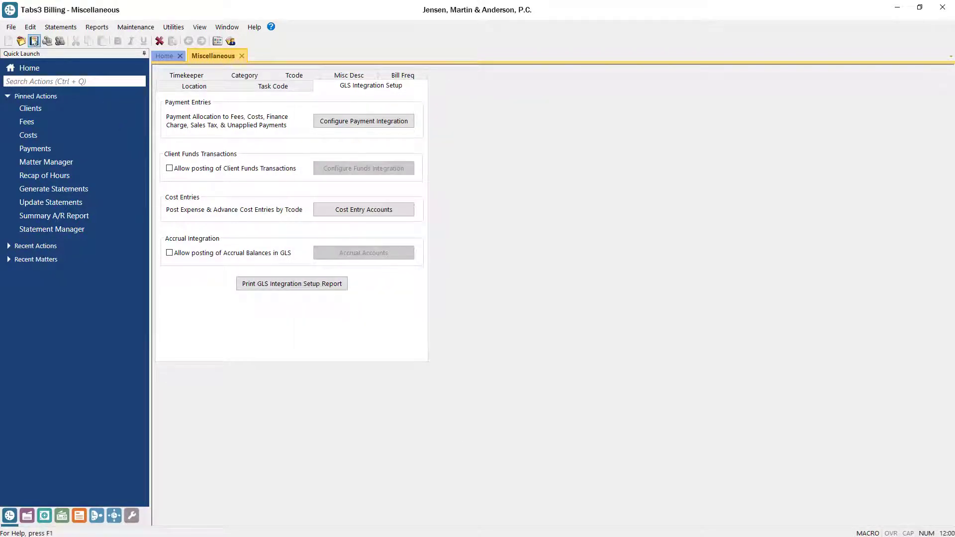
pyautogui.click(61, 517)
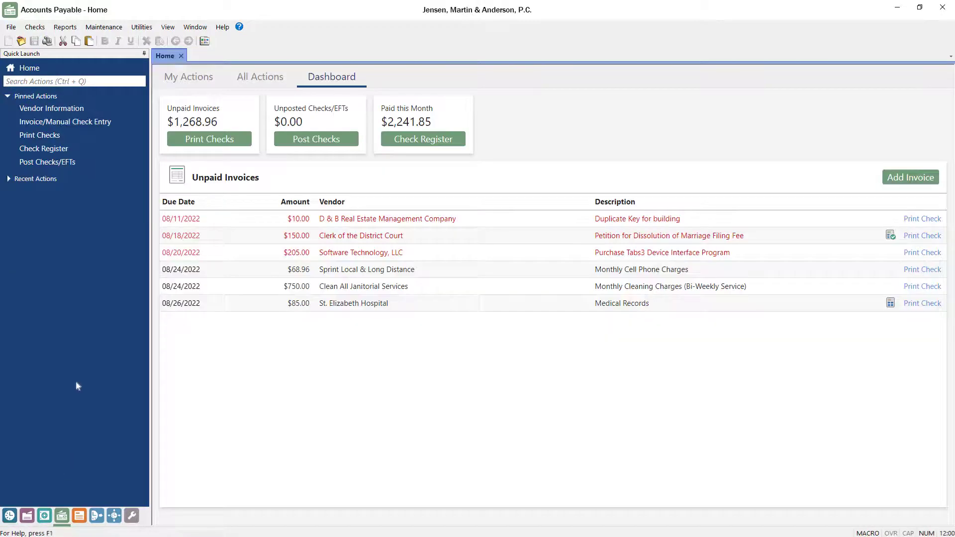
# In Customization's Tabs3 options, enable Only Display Tabs3 Cost Entry for Advanced Client Costs and save.
pyautogui.click(117, 81)
pyautogui.write('Customization')
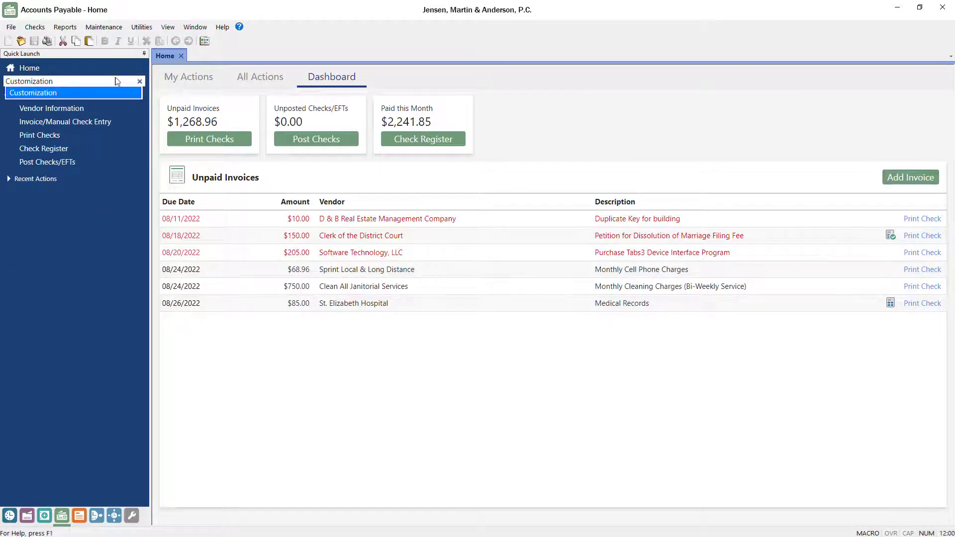
pyautogui.click(106, 93)
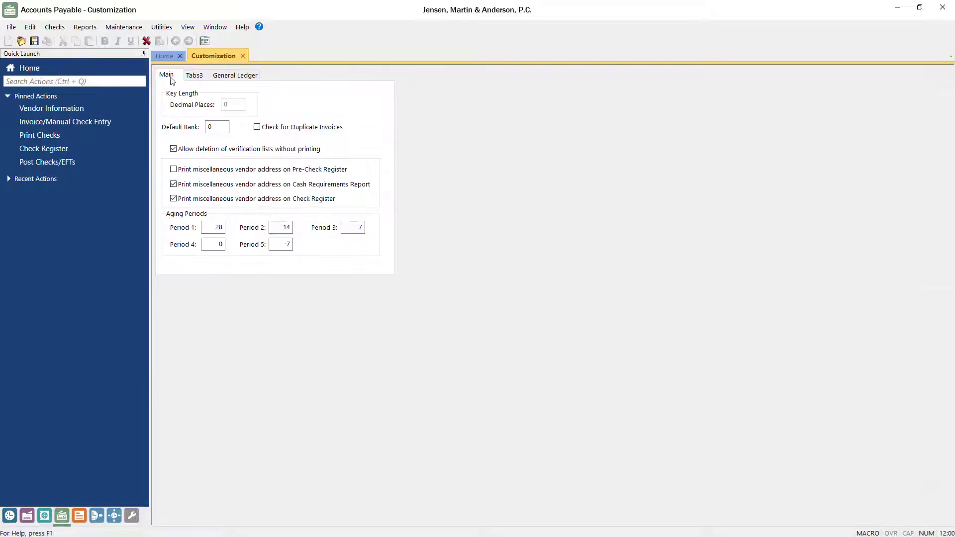
pyautogui.click(192, 76)
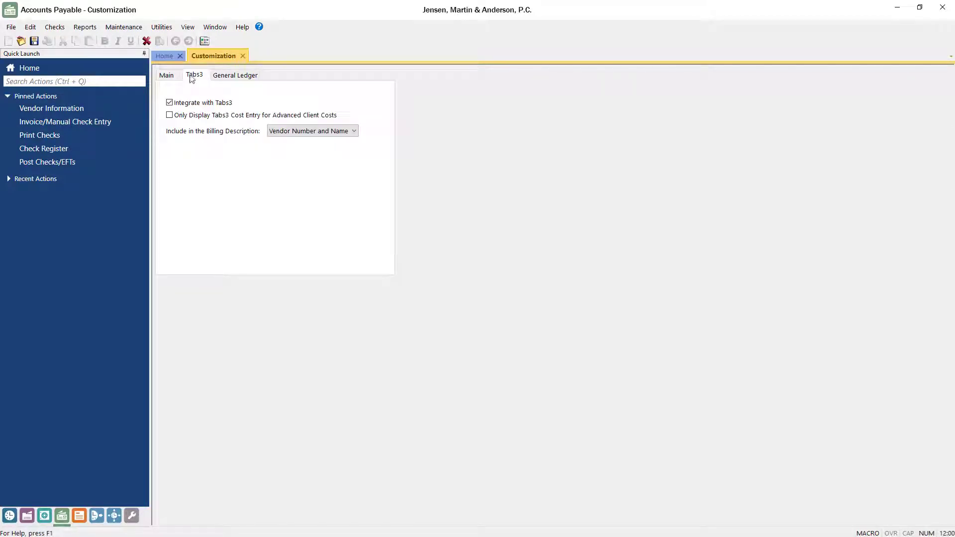
pyautogui.click(170, 115)
pyautogui.click(237, 76)
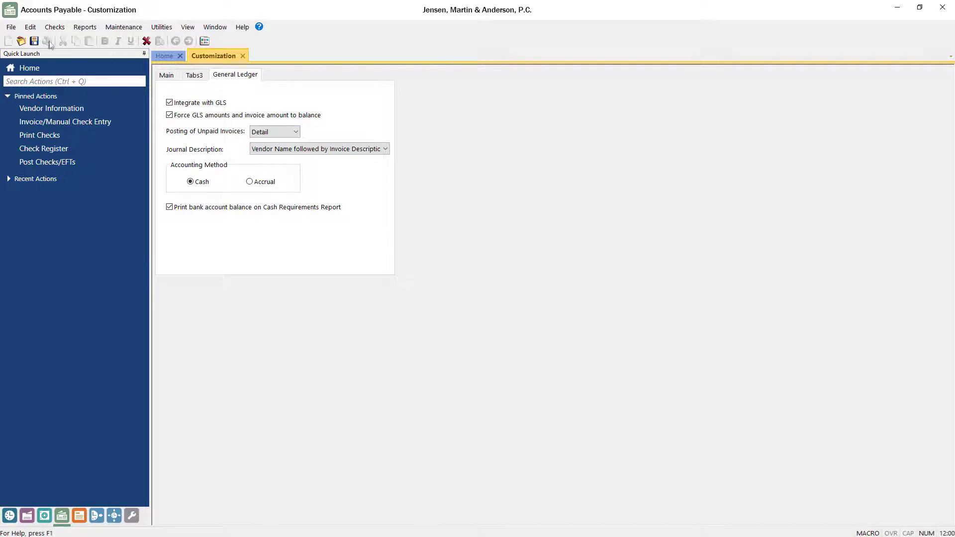
pyautogui.click(34, 42)
pyautogui.click(243, 55)
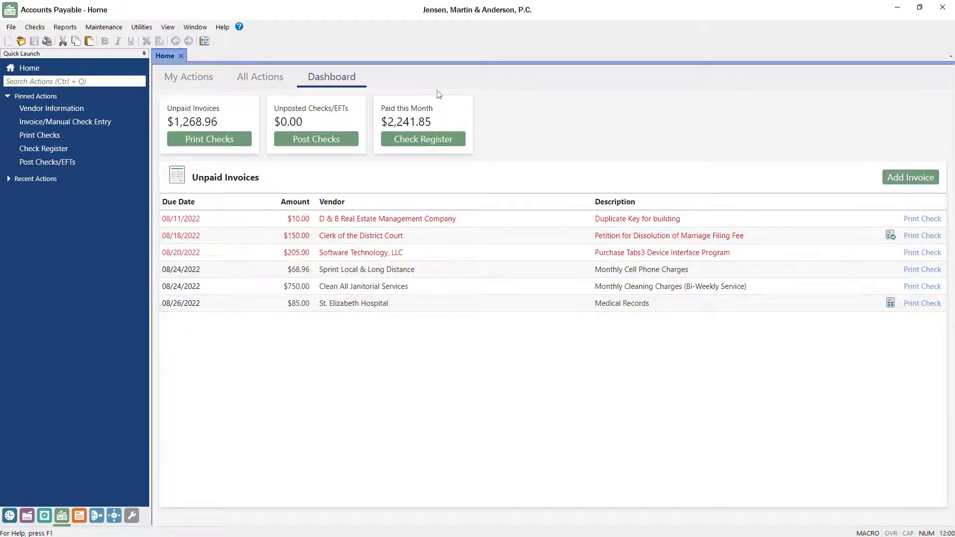
# Add a 75.00 invoice distributed to GL account 1210.00 Advanced Client Costs and save it.
pyautogui.click(904, 177)
pyautogui.click(490, 159)
pyautogui.write('75.00')
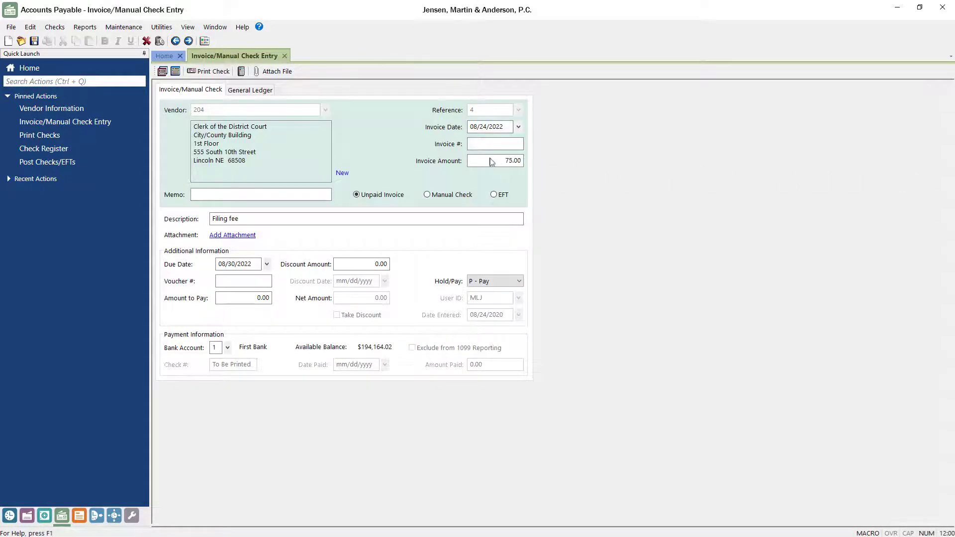
pyautogui.click(251, 90)
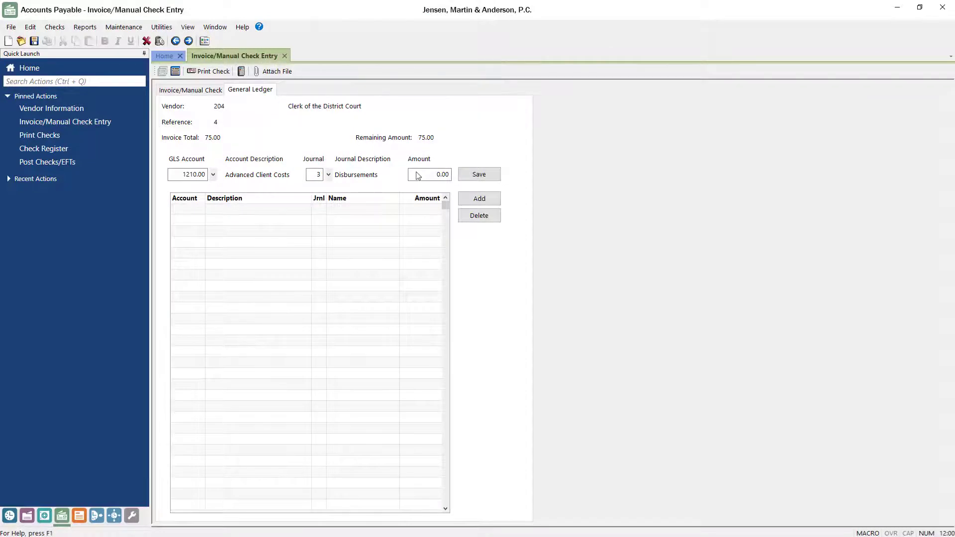
pyautogui.click(466, 174)
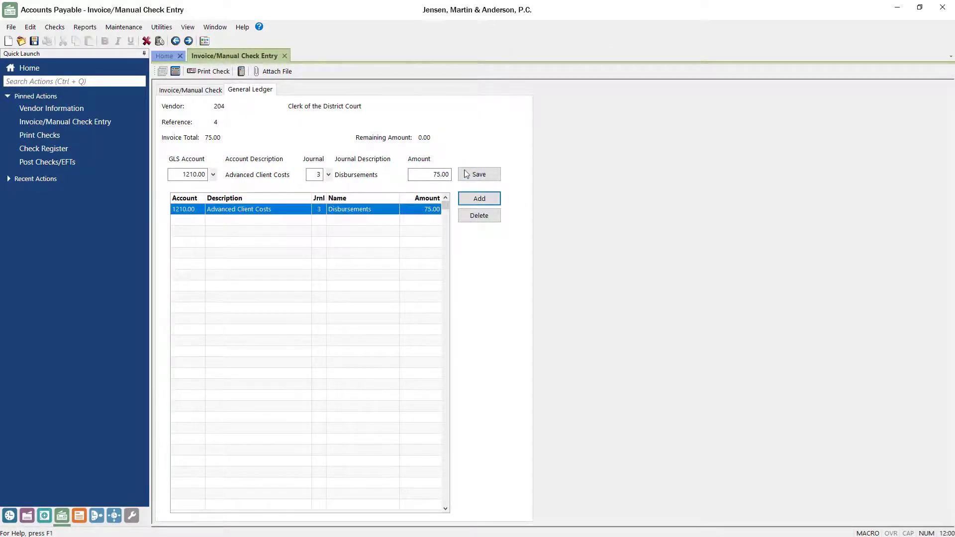
pyautogui.click(33, 41)
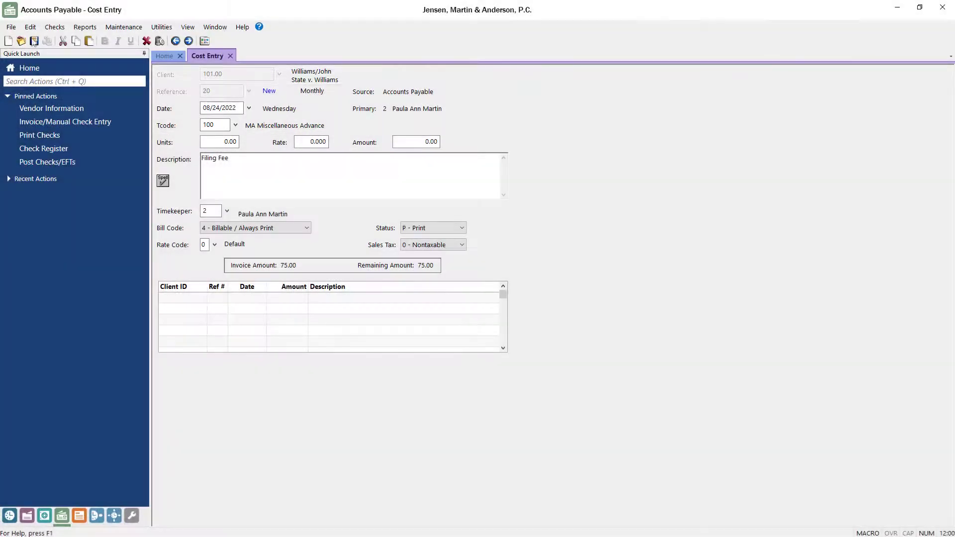
# Save the resulting 75 Filing Fee cost entry and close the form.
pyautogui.click(395, 144)
pyautogui.write('75')
pyautogui.click(34, 41)
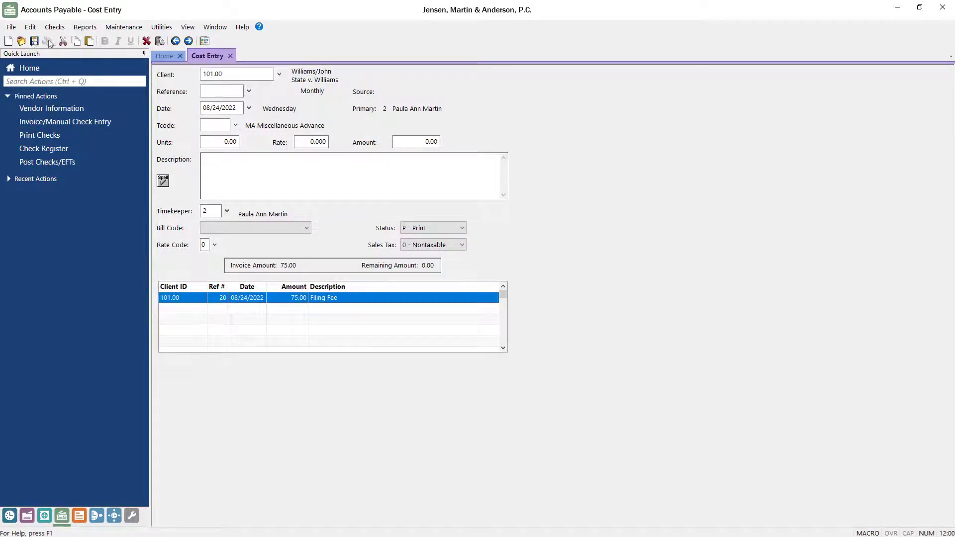
pyautogui.click(230, 56)
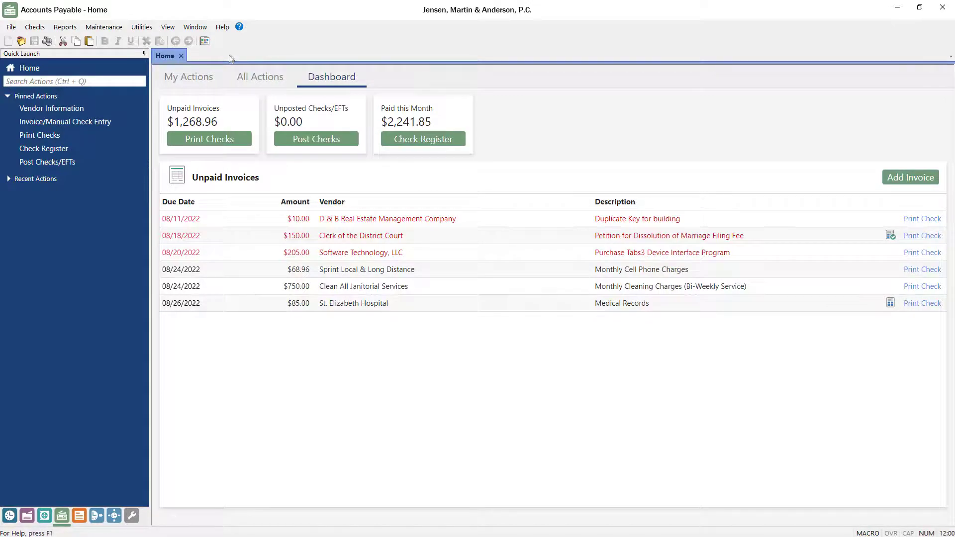
# From the client's matter in Billing, open the AP invoice linked to the 75.00 Filing Fee.
pyautogui.click(9, 515)
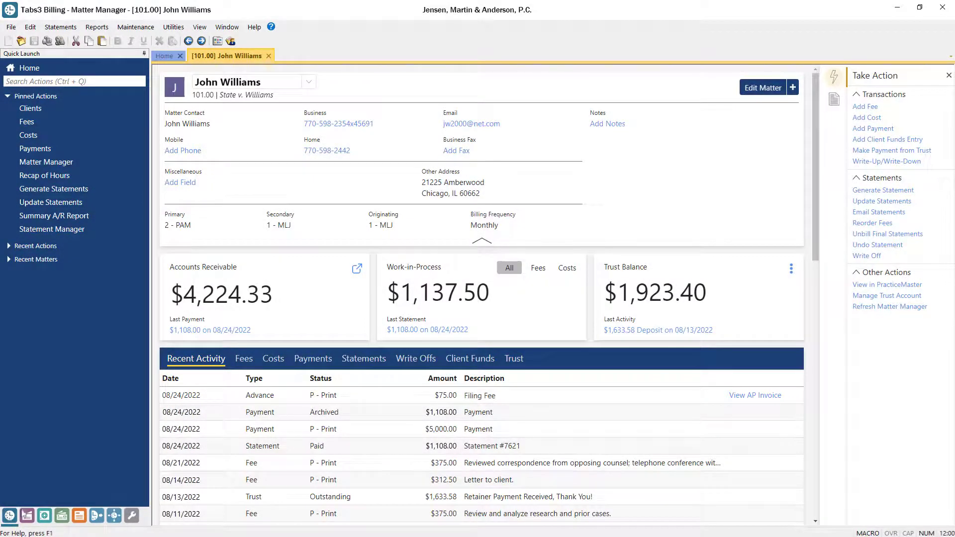
pyautogui.click(753, 396)
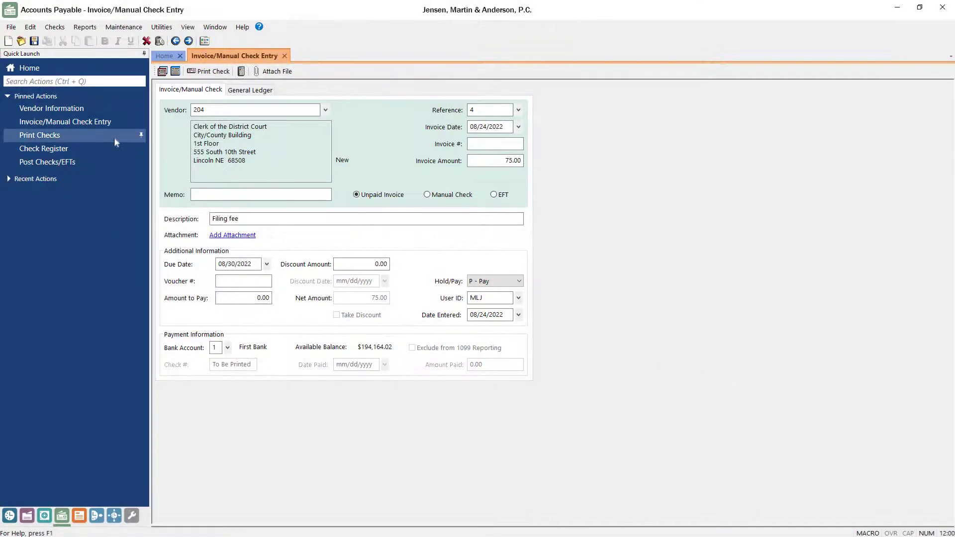
# Review the Print Checks options (check date 08/24/2022), then go to General Ledger.
pyautogui.click(101, 133)
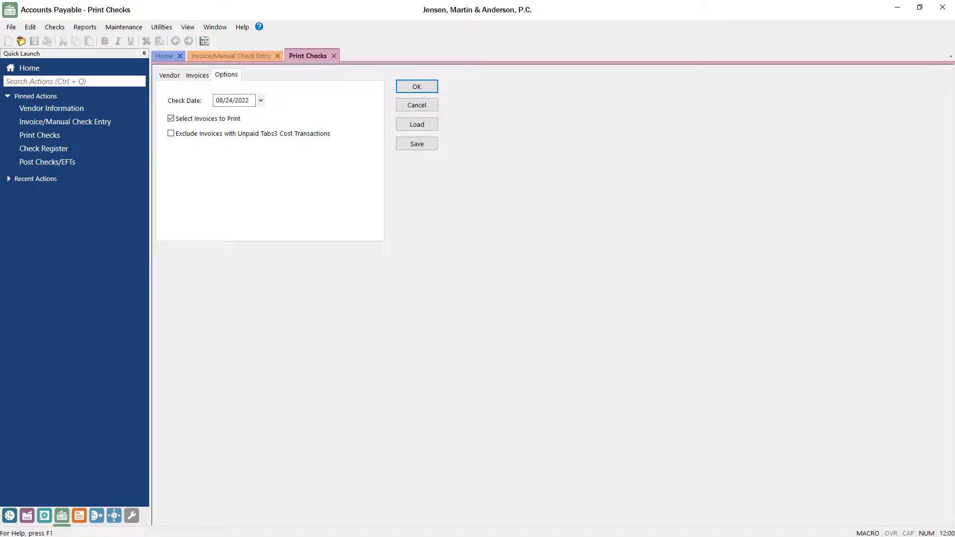
pyautogui.click(79, 516)
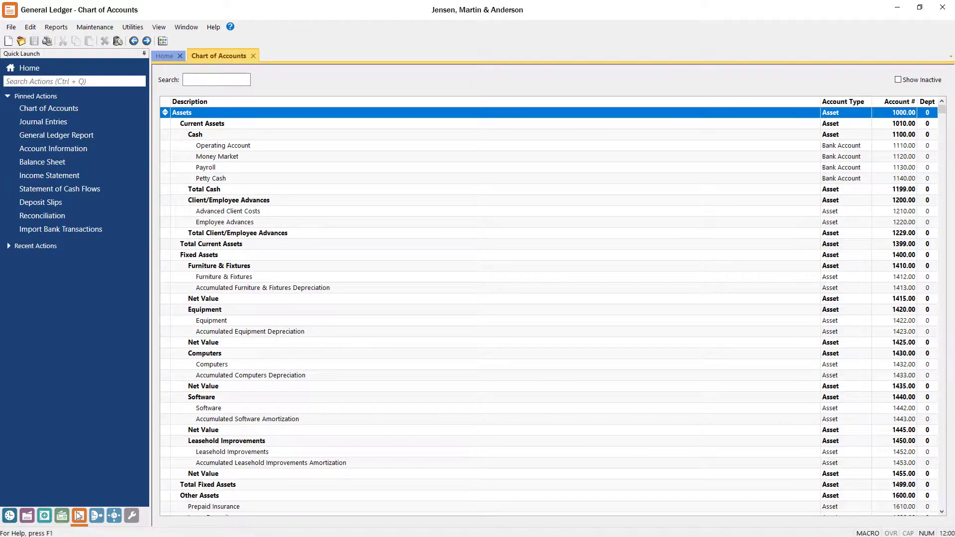
# Run the Advanced Client Costs Report from Quick Launch search.
pyautogui.click(118, 81)
pyautogui.write('Advanced Client Costs Report')
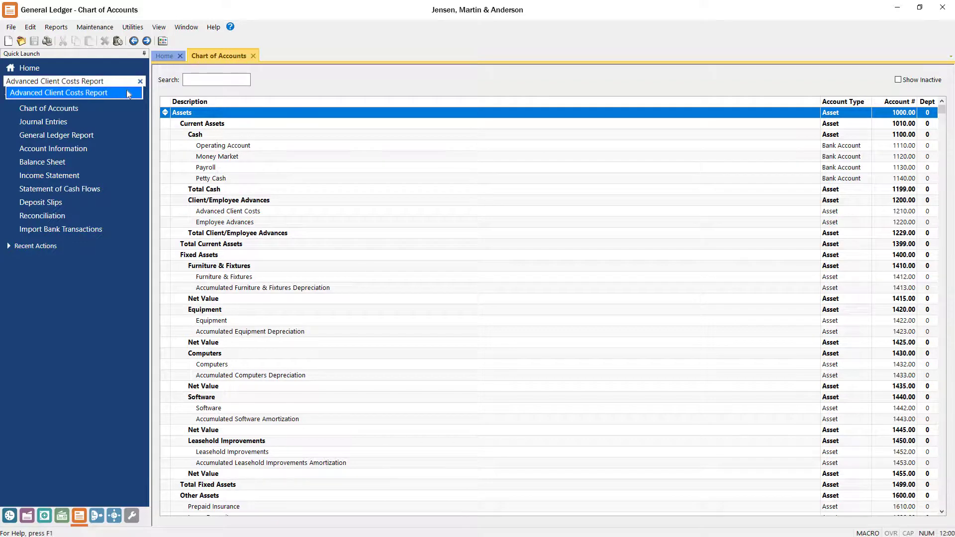
pyautogui.click(126, 91)
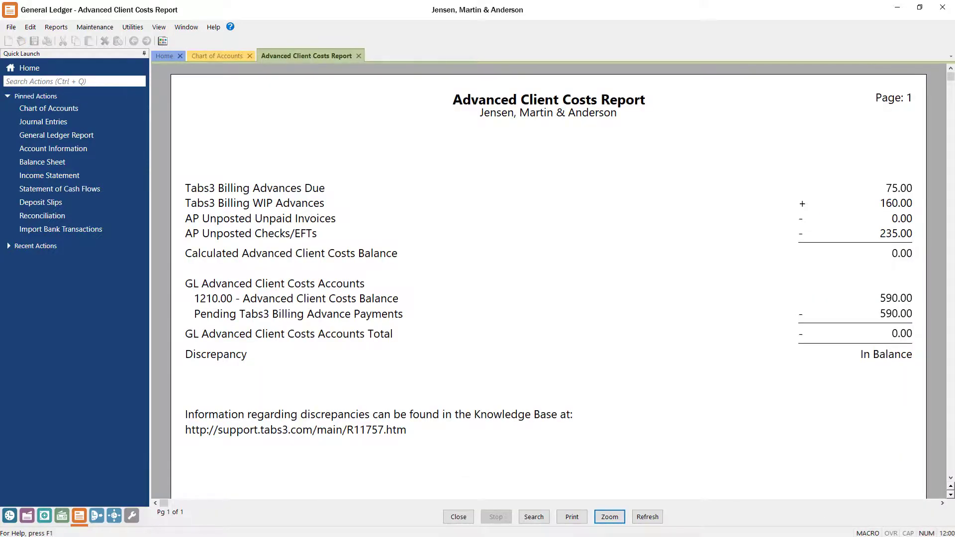